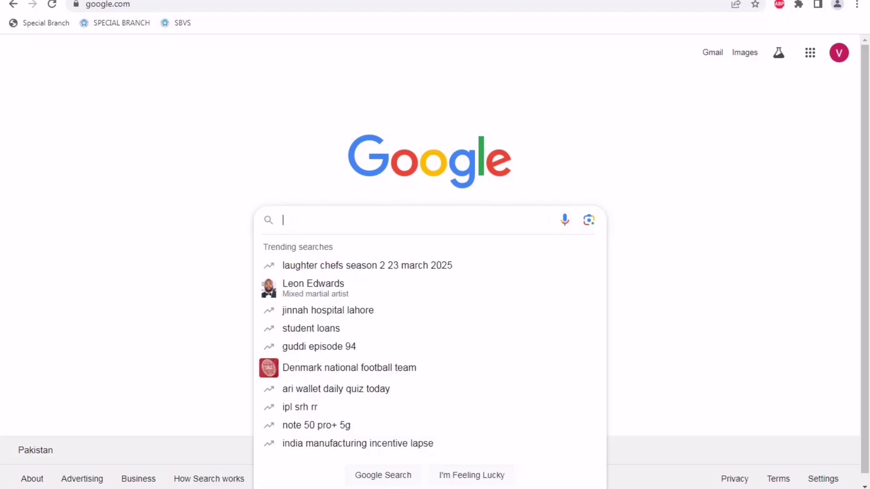
# Search the web for sbvs.sindhpolice.gov.pk and open the Sindh Police SBVS site from the results.
pyautogui.write('sd')
pyautogui.press('BackSpace')
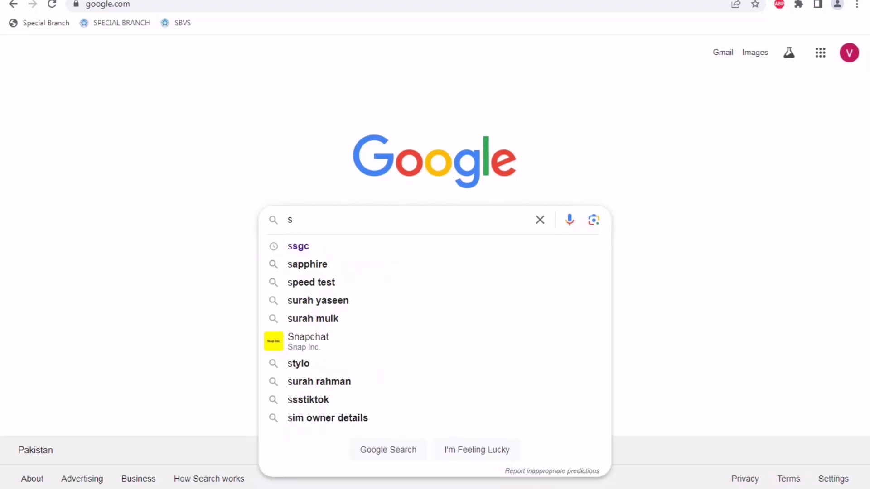
pyautogui.write('bvs ')
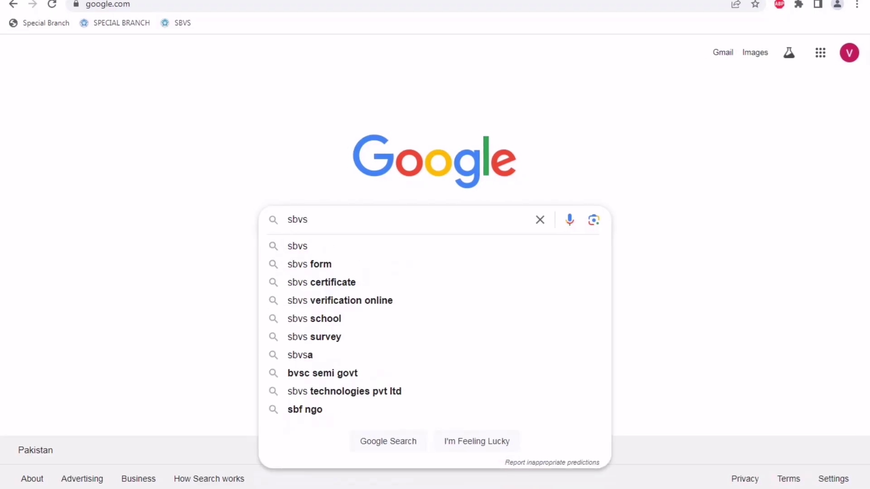
pyautogui.write('sin')
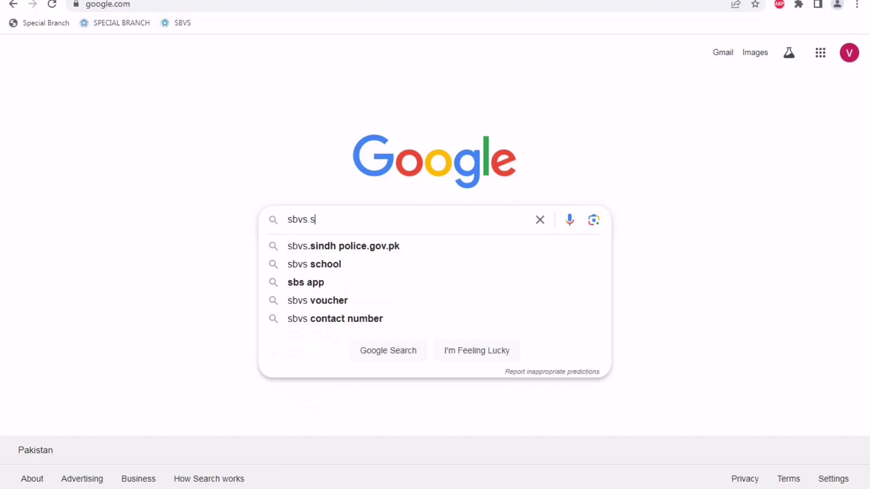
pyautogui.write('d')
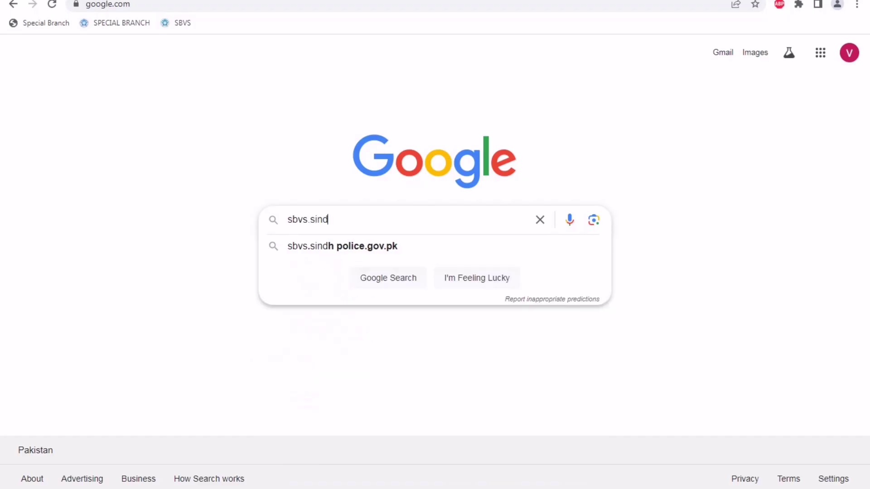
pyautogui.write('hpolic')
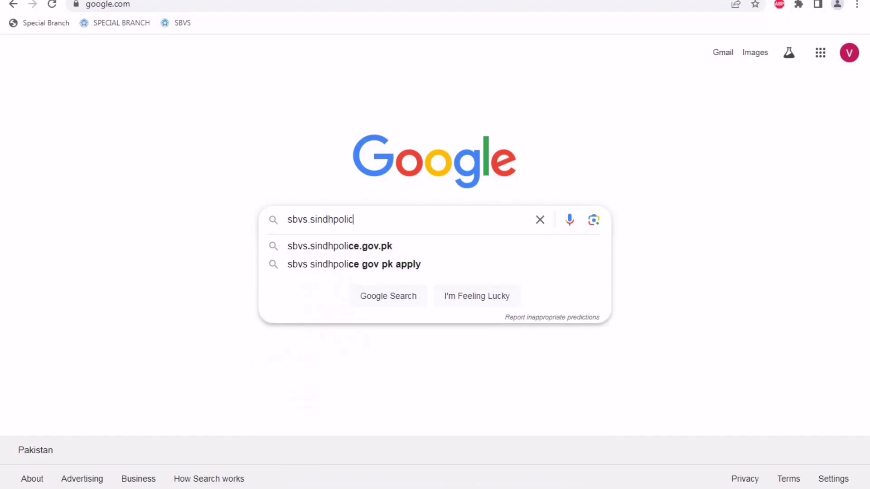
pyautogui.write('e.gov')
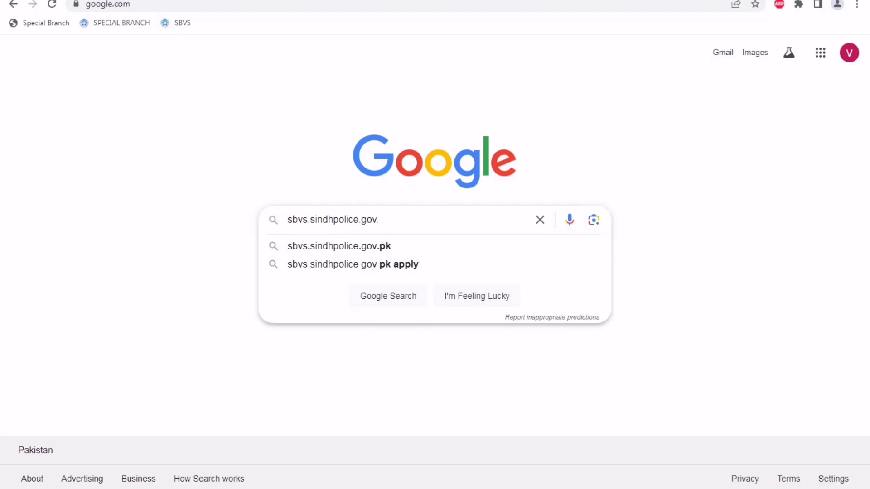
pyautogui.write('.pk')
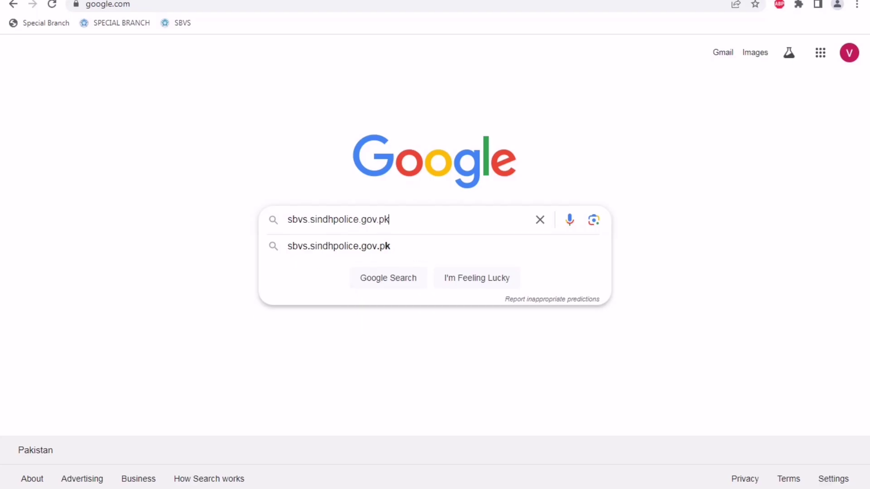
pyautogui.press('Return')
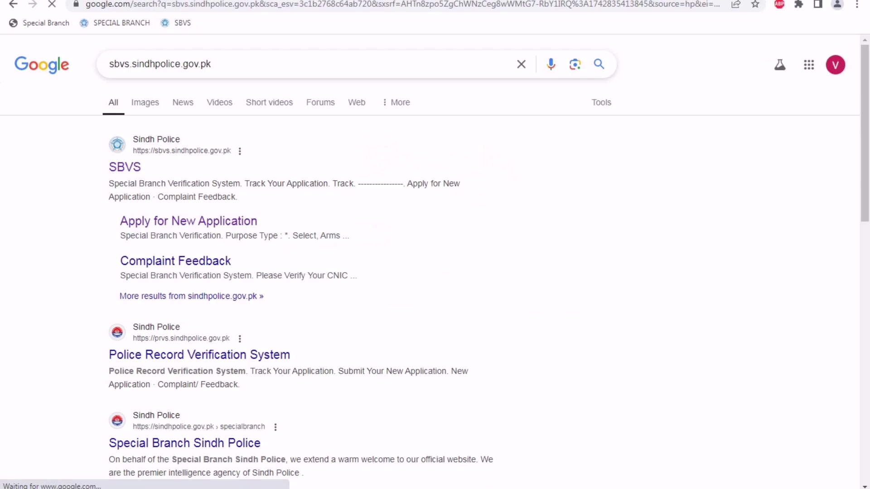
pyautogui.click(124, 167)
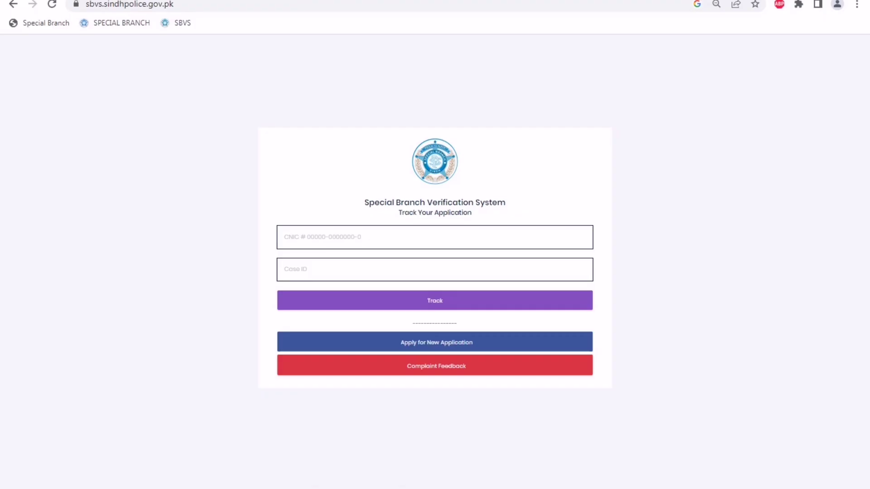
pyautogui.click(345, 237)
pyautogui.click(346, 269)
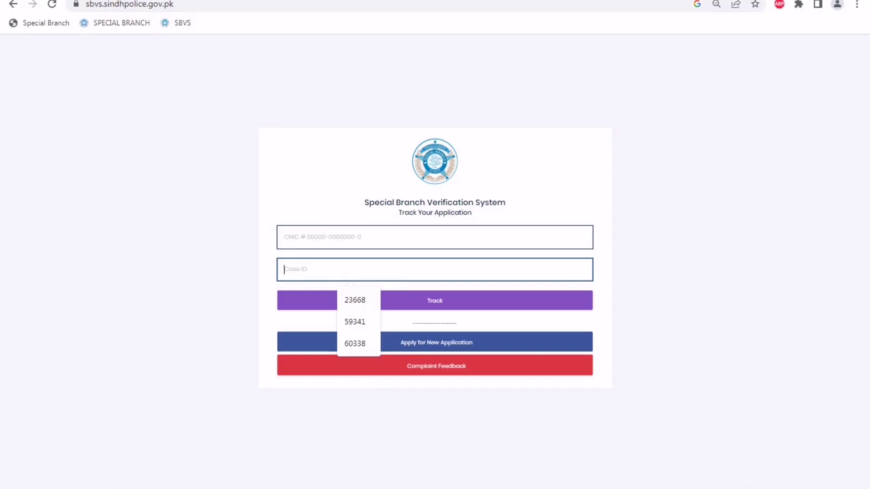
pyautogui.click(208, 290)
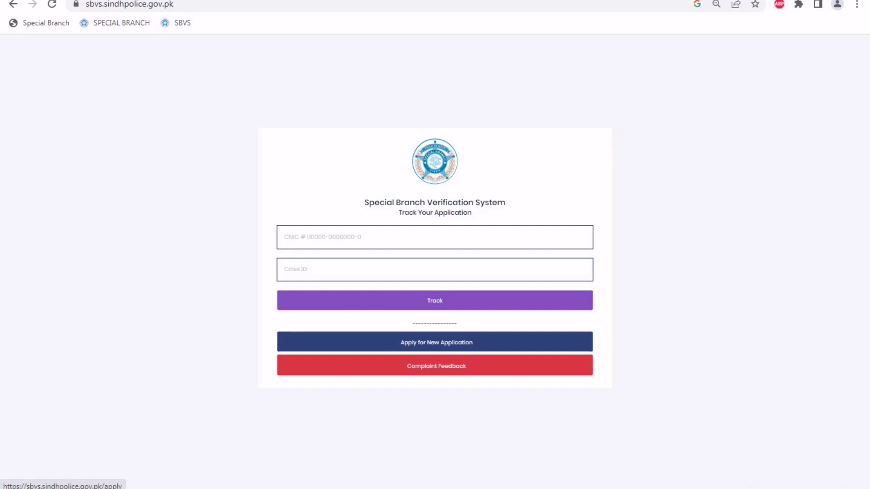
# Start a new application with purpose type Service Verification for Employment, enter the applicant's CNIC number and continue to the form.
pyautogui.click(435, 342)
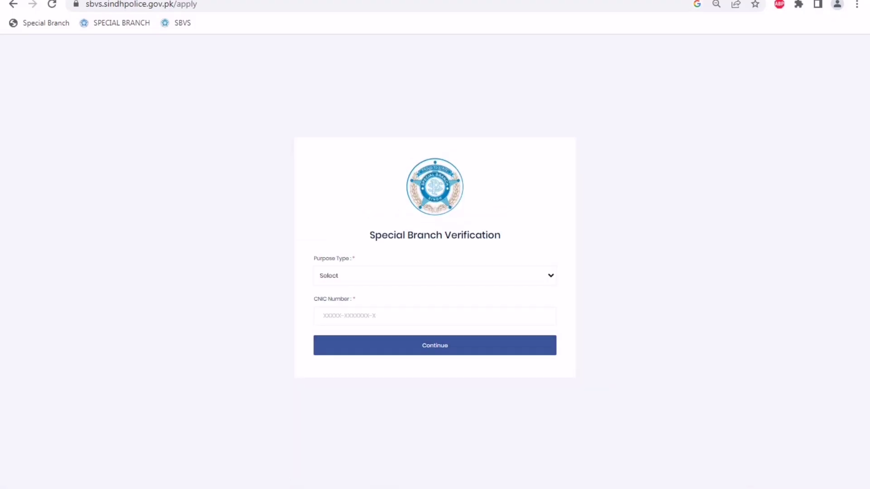
pyautogui.click(435, 275)
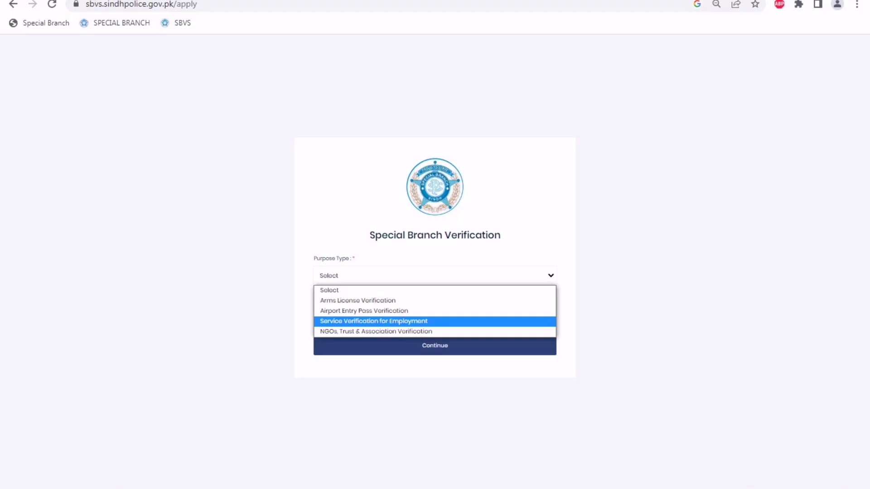
pyautogui.click(374, 321)
pyautogui.click(489, 338)
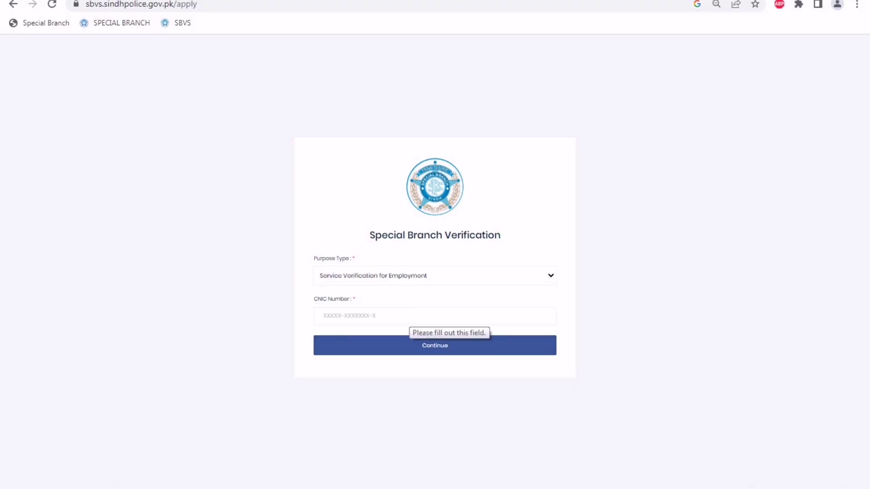
pyautogui.write('12')
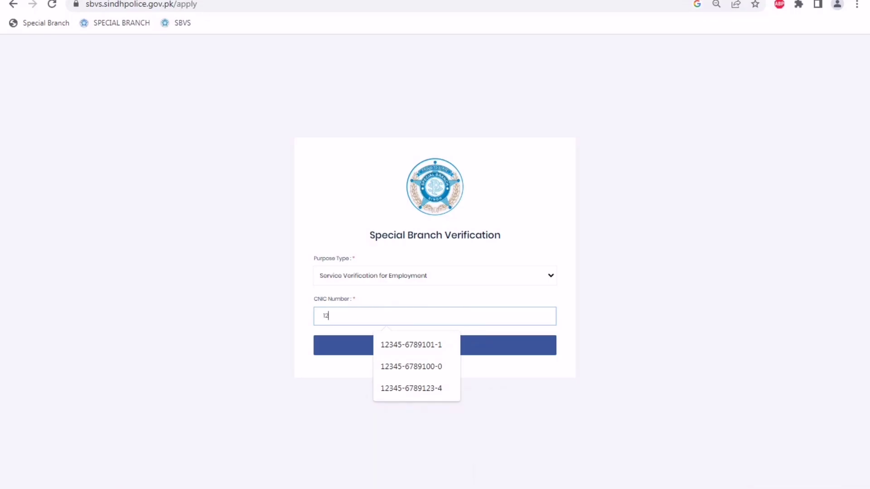
pyautogui.write('345-6')
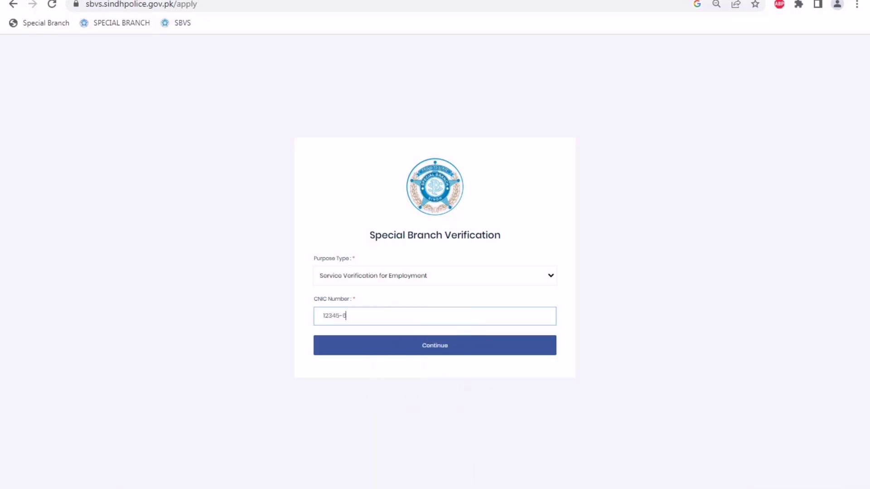
pyautogui.write('789')
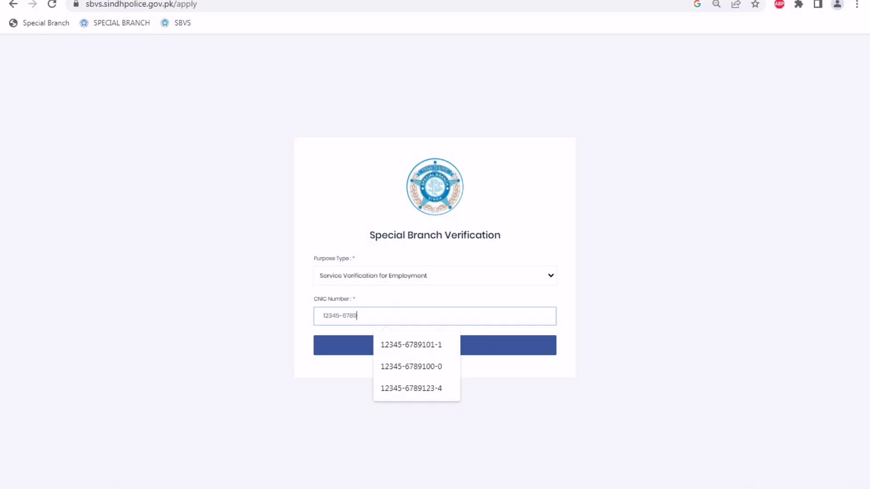
pyautogui.write('101-1')
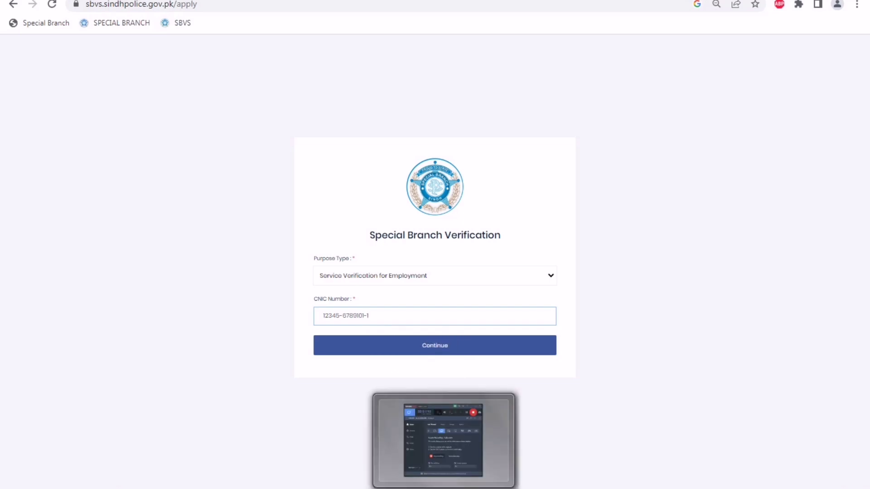
pyautogui.press('Return')
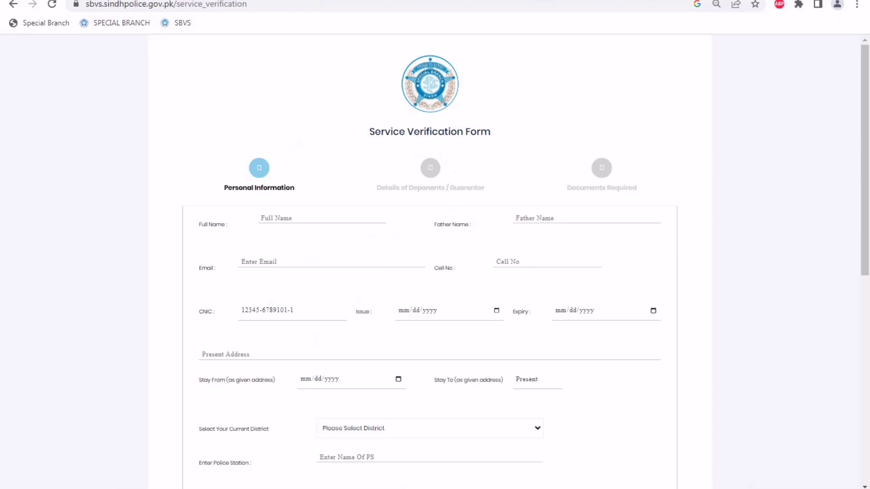
# Examine the three stages of the Service Verification Form and the name fields under Personal Information.
pyautogui.scroll(-1, 435, 254)
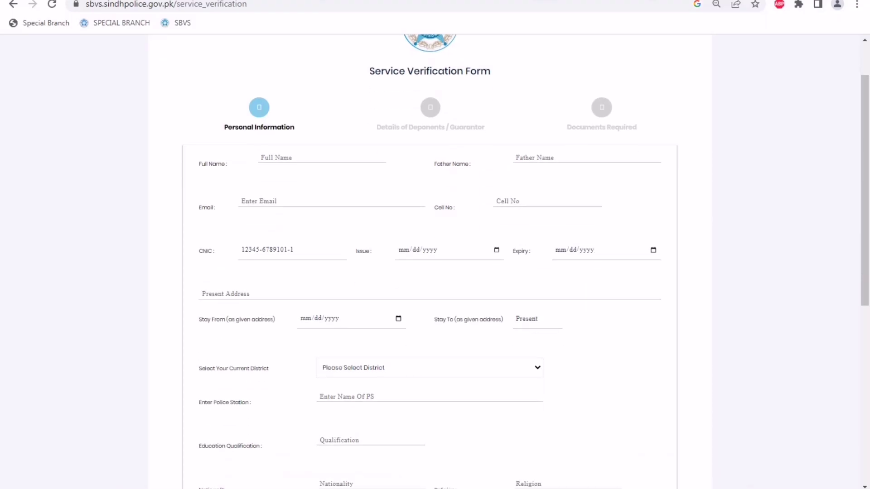
pyautogui.scroll(1, 435, 254)
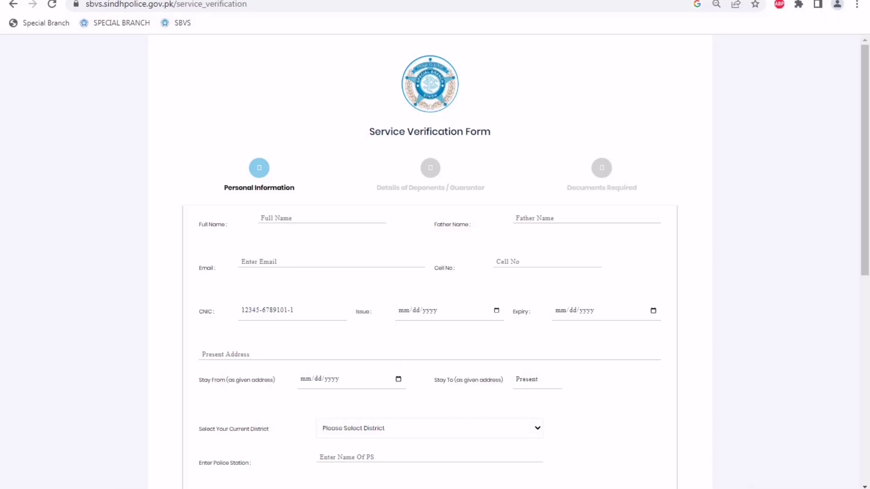
pyautogui.moveTo(224, 188); pyautogui.dragTo(295, 188)
pyautogui.moveTo(376, 187); pyautogui.dragTo(484, 187)
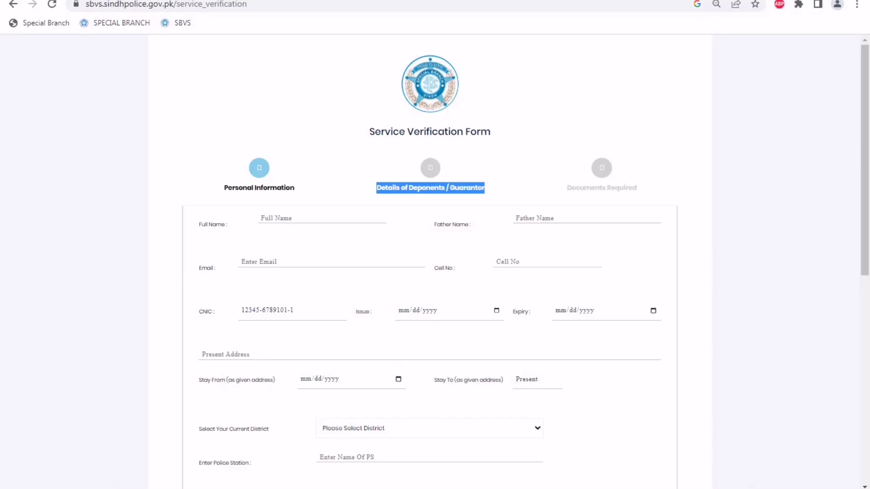
pyautogui.moveTo(567, 187)
pyautogui.mouseDown()
pyautogui.moveTo(473, 224)
pyautogui.moveTo(630, 187)
pyautogui.moveTo(567, 188)
pyautogui.mouseUp()
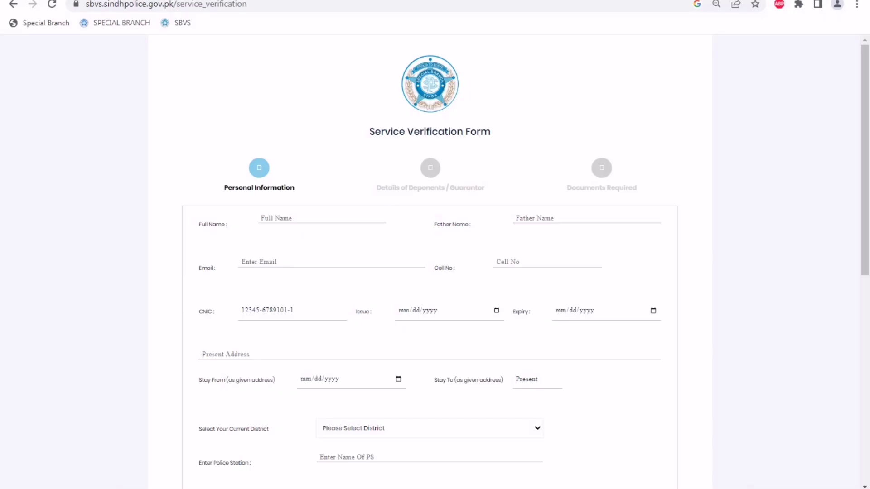
pyautogui.click(261, 218)
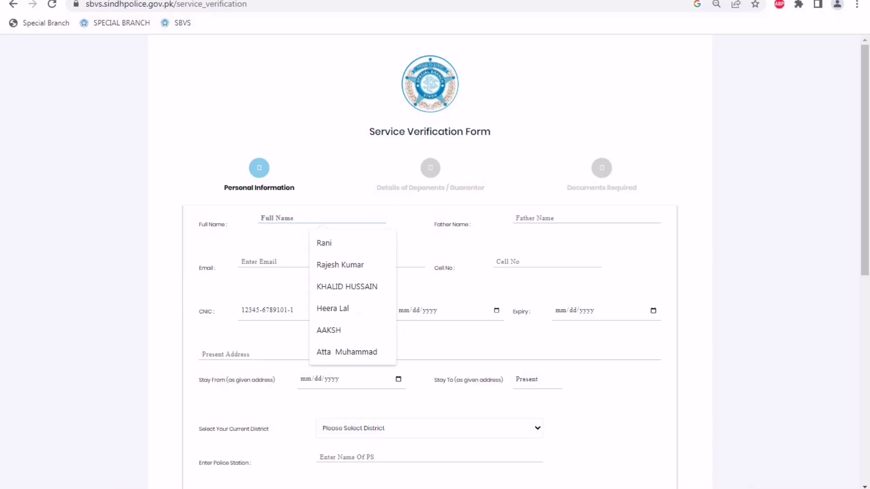
pyautogui.click(534, 218)
pyautogui.click(535, 242)
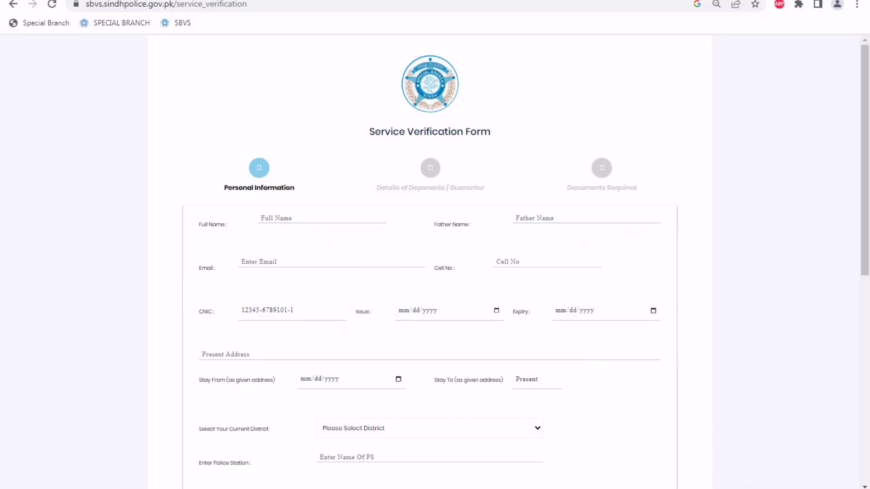
# Review the remaining Personal Information fields, from contact, CNIC and address details down to the organization name, job title and organization address.
pyautogui.scroll(-1, 435, 262)
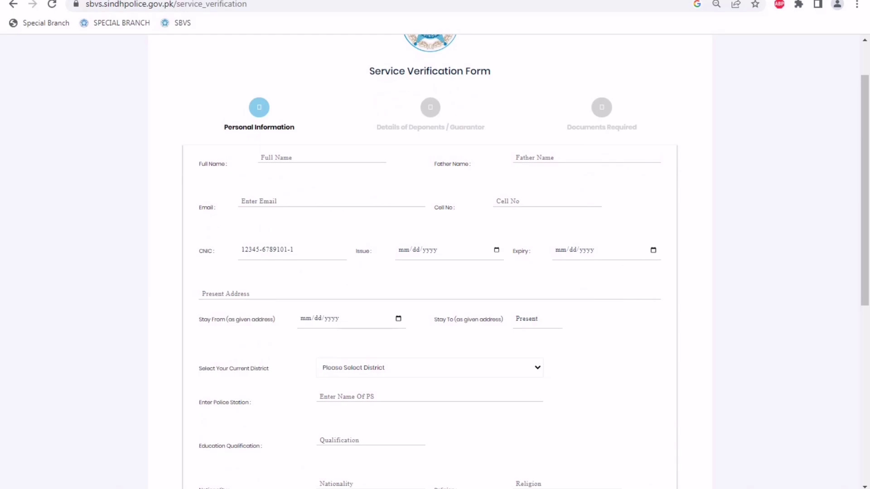
pyautogui.scroll(-1, 435, 261)
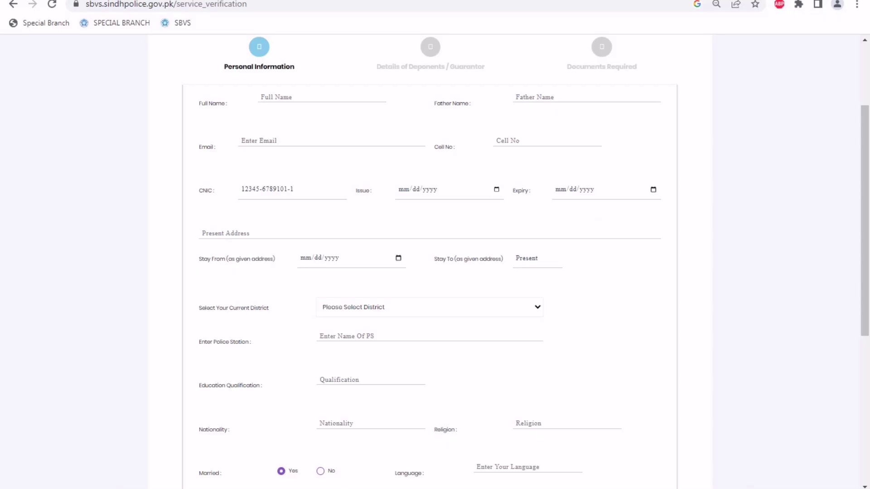
pyautogui.scroll(-1, 435, 261)
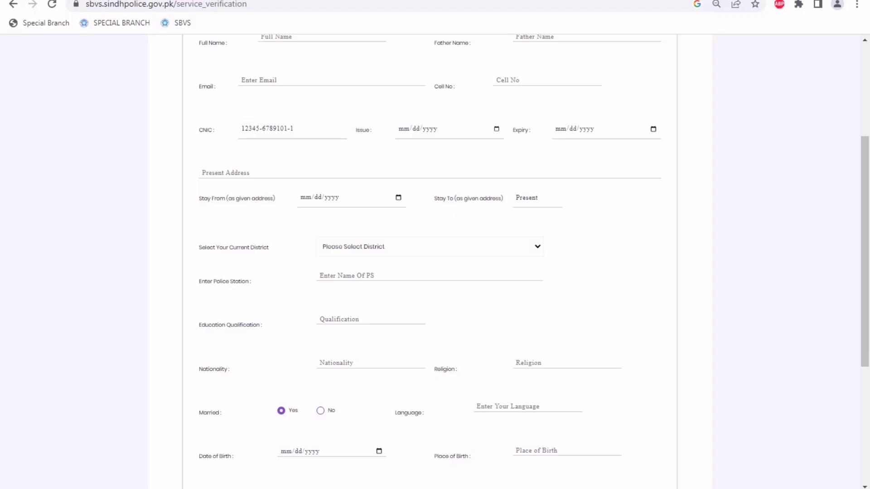
pyautogui.doubleClick(527, 198)
pyautogui.click(305, 198)
pyautogui.scroll(-2, 435, 261)
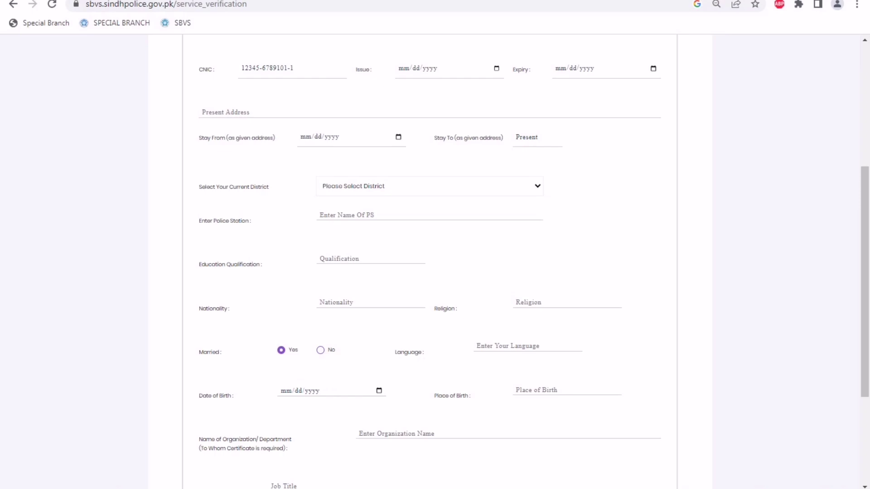
pyautogui.scroll(-2, 435, 262)
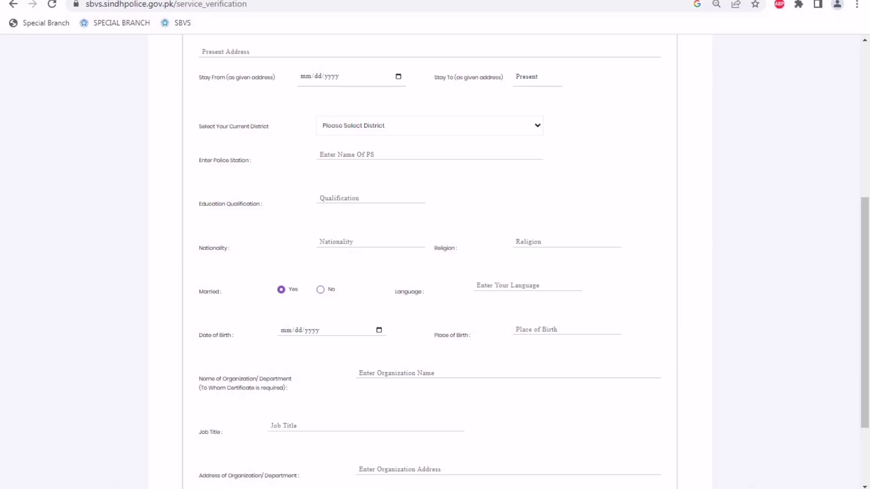
pyautogui.scroll(-2, 435, 263)
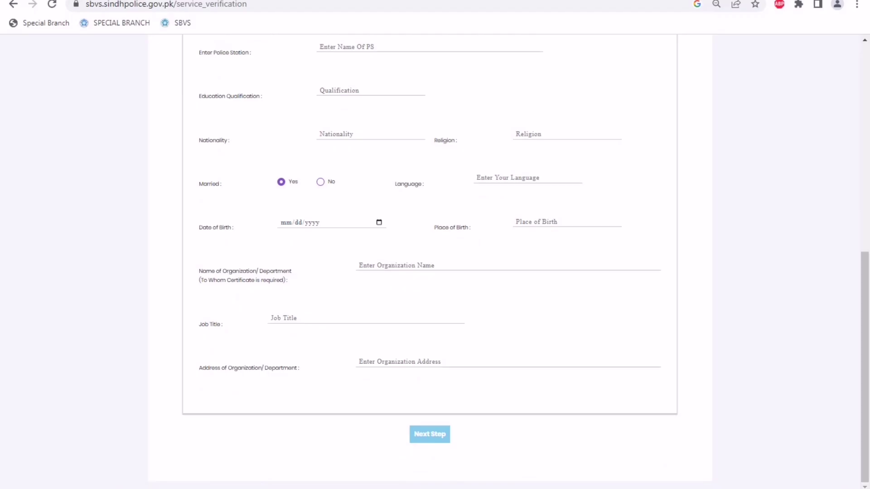
pyautogui.scroll(1, 435, 263)
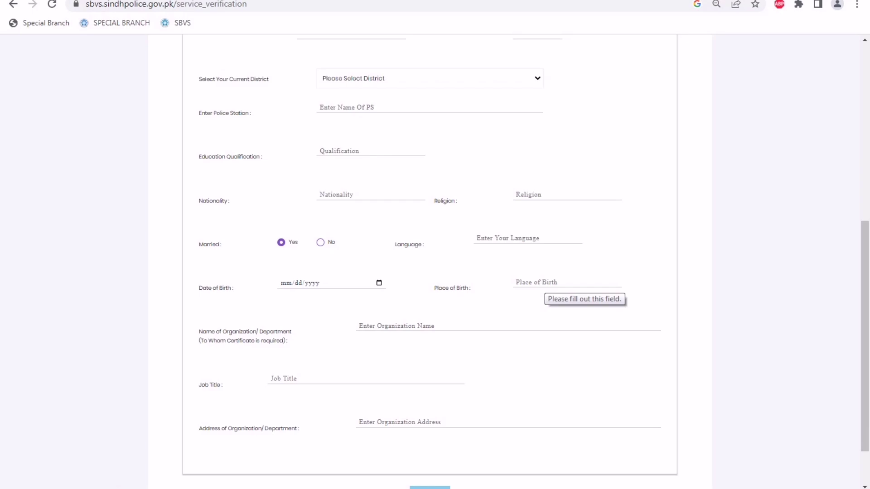
pyautogui.moveTo(199, 332); pyautogui.dragTo(288, 341)
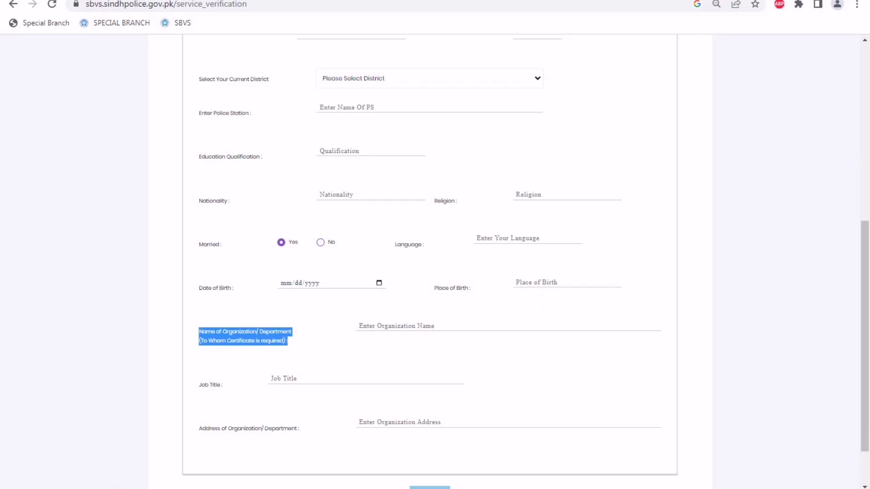
pyautogui.click(299, 346)
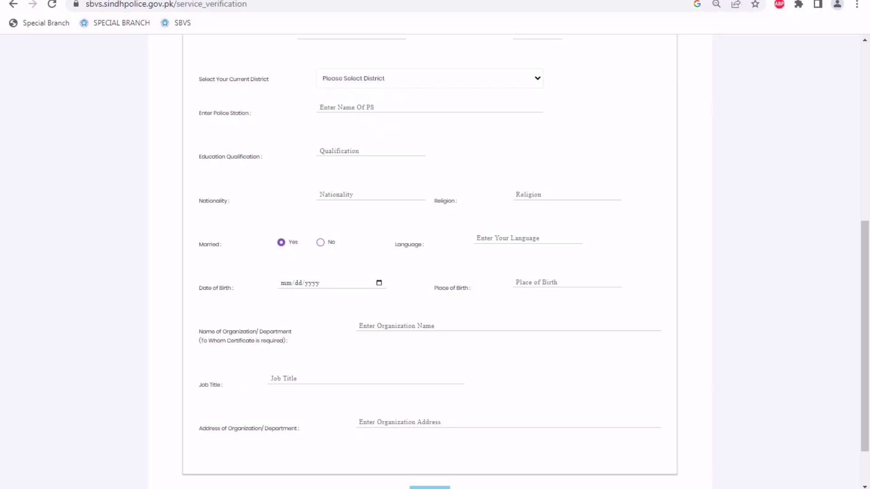
pyautogui.scroll(-2, 435, 262)
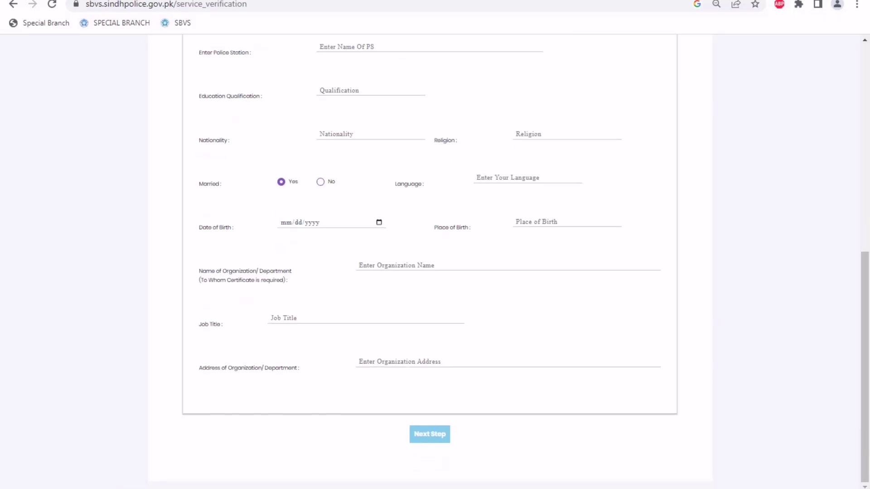
# Review the Add Application Details form from the purpose and applicant details down to the Witness 1 and Witness 2 fields.
pyautogui.scroll(4, 435, 262)
pyautogui.scroll(-2, 435, 262)
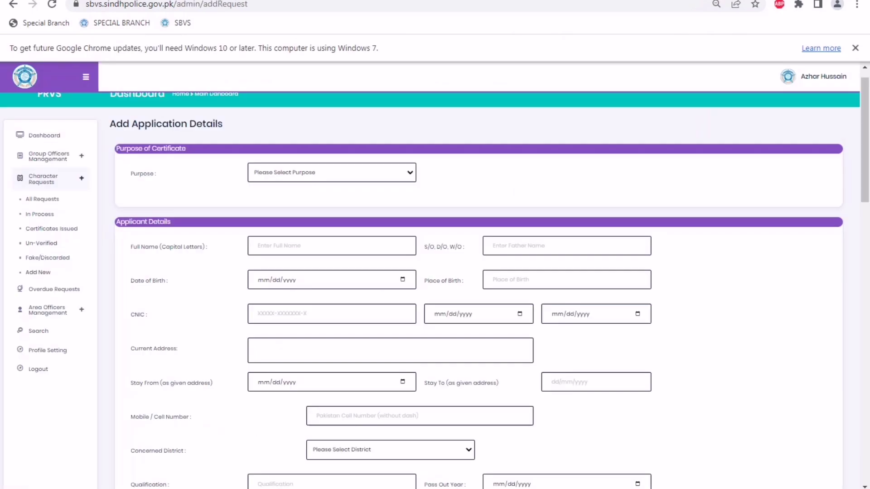
pyautogui.scroll(-10, 453, 290)
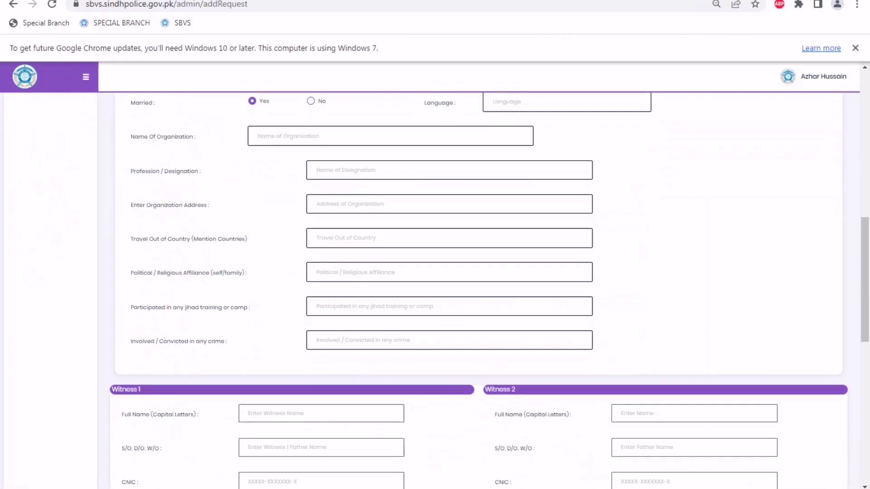
pyautogui.scroll(3, 453, 290)
pyautogui.scroll(-7, 453, 290)
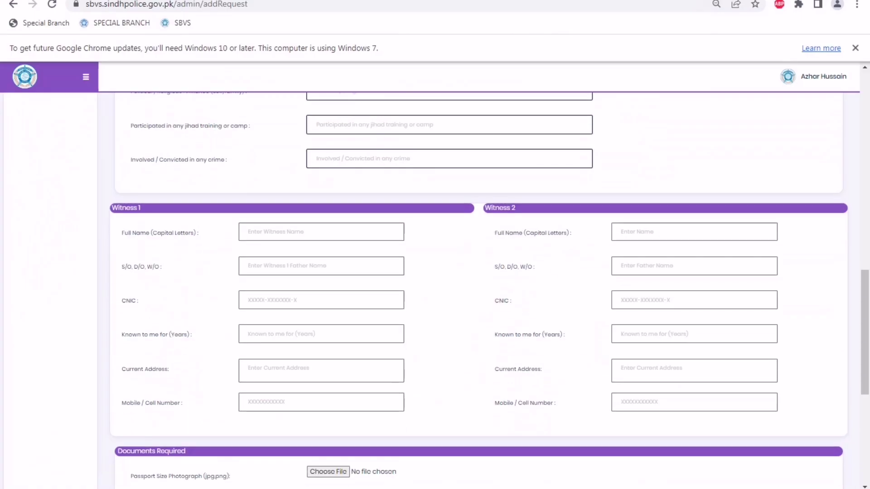
pyautogui.moveTo(111, 208); pyautogui.dragTo(142, 209)
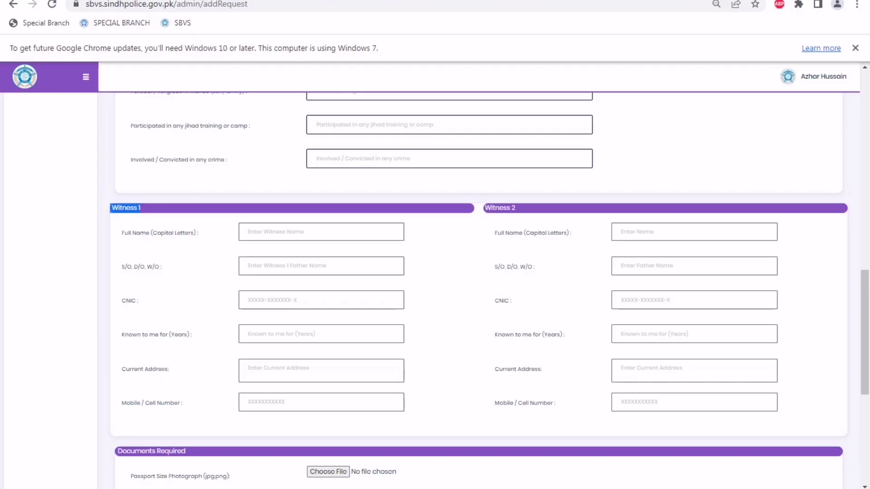
pyautogui.scroll(1, 489, 286)
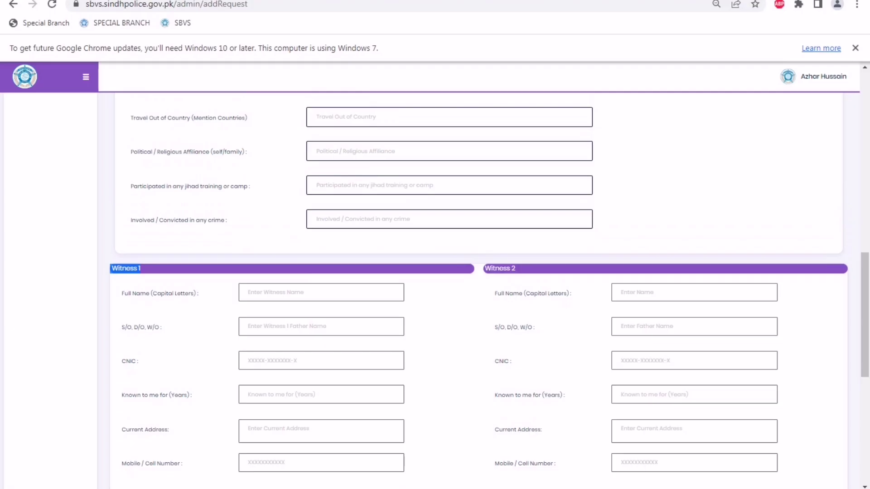
pyautogui.scroll(-1, 489, 290)
pyautogui.scroll(1, 489, 289)
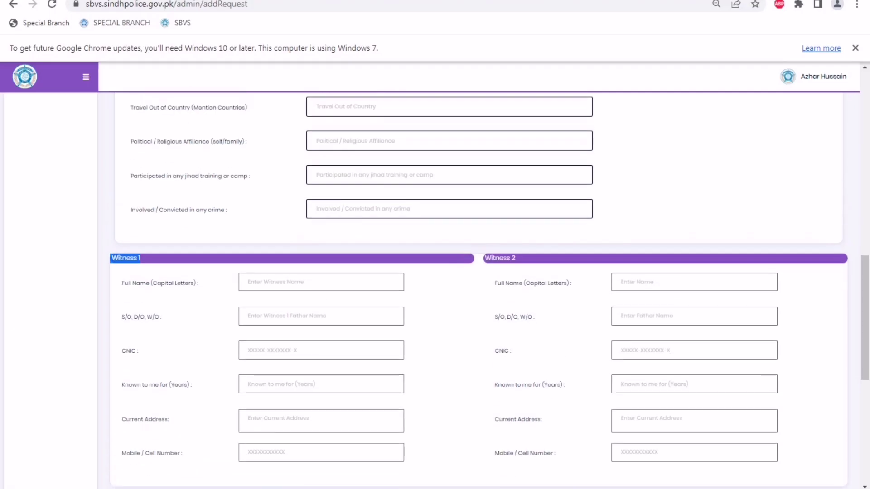
# Examine the applicant fields from designation and organization address to foreign travel, political or religious affiliation, jihad training and crime involvement.
pyautogui.scroll(4, 490, 290)
pyautogui.scroll(-1, 489, 290)
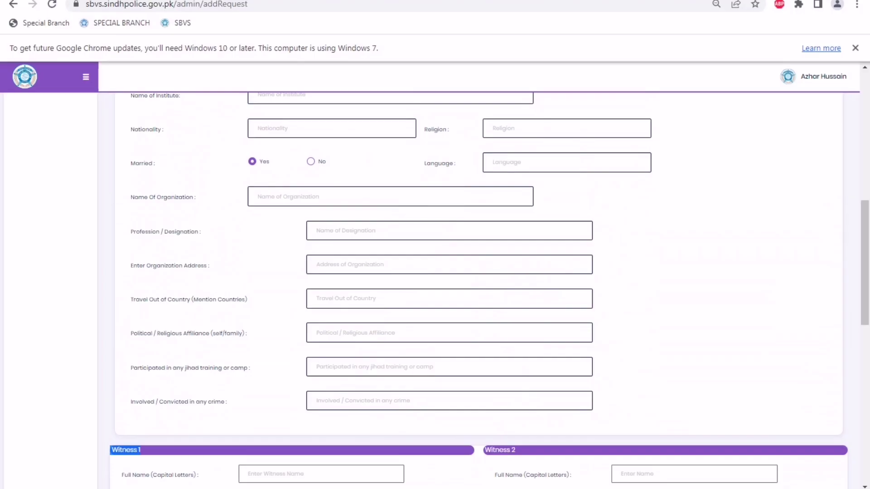
pyautogui.scroll(-1, 489, 290)
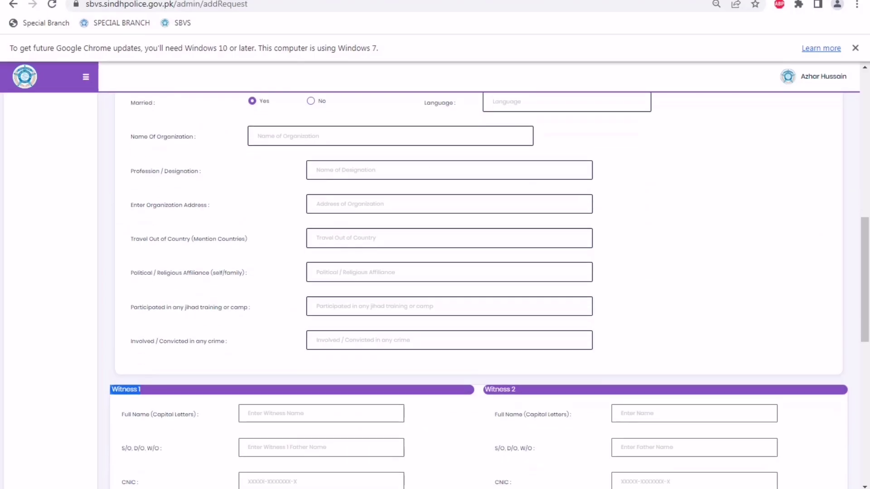
pyautogui.moveTo(313, 170); pyautogui.dragTo(272, 341)
pyautogui.click(271, 341)
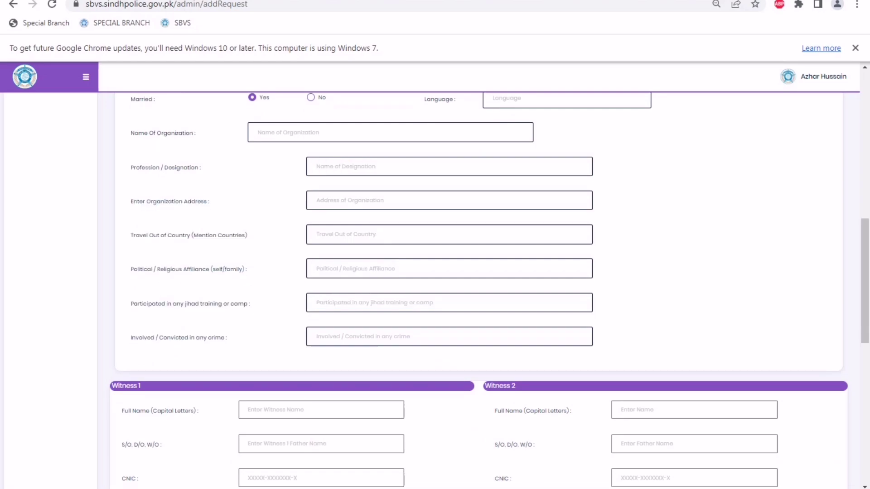
pyautogui.scroll(-1, 483, 290)
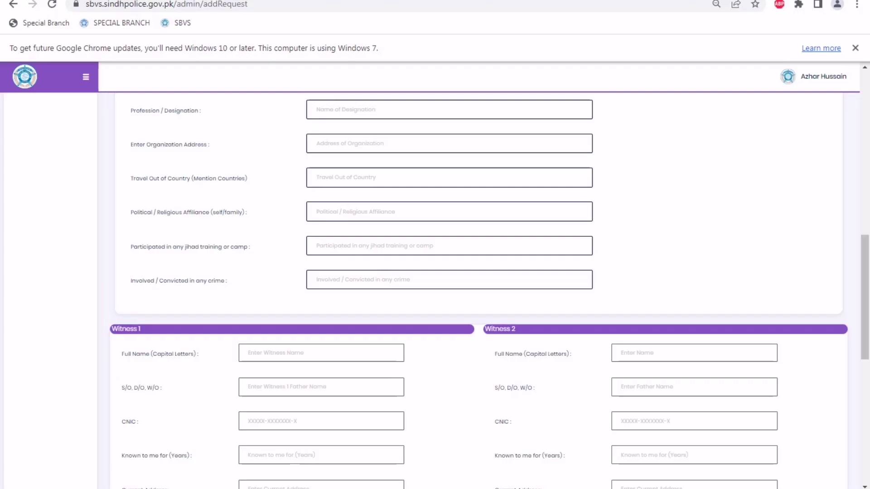
pyautogui.scroll(2, 435, 290)
pyautogui.scroll(-3, 435, 290)
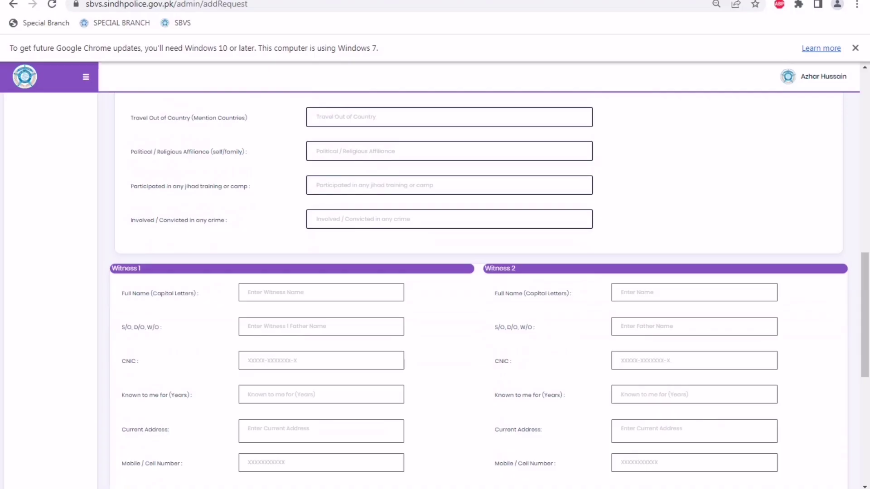
# Examine the Documents Required section from passport size photograph to affidavit, checking the file formats for the applicant CNIC and utility bill.
pyautogui.scroll(-8, 435, 289)
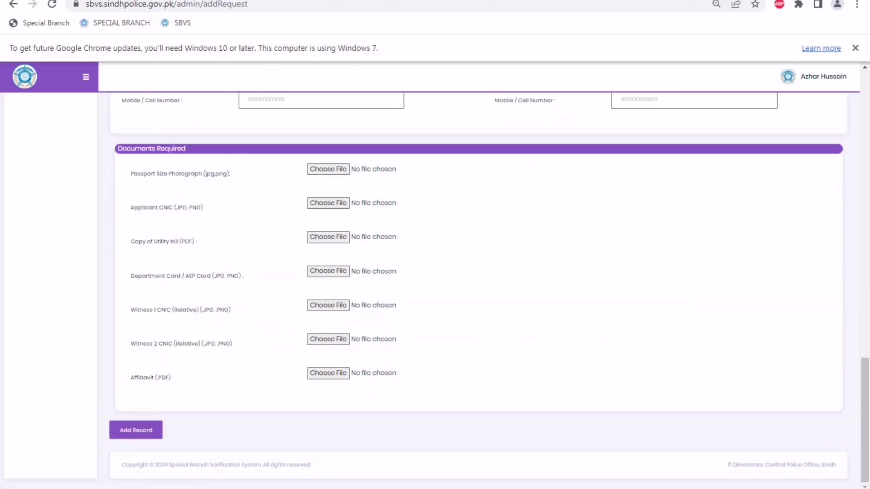
pyautogui.moveTo(116, 149); pyautogui.dragTo(408, 379)
pyautogui.click(453, 362)
pyautogui.moveTo(130, 208); pyautogui.dragTo(203, 208)
pyautogui.click(205, 208)
pyautogui.click(328, 203)
pyautogui.click(328, 202)
pyautogui.press('Escape')
pyautogui.moveTo(130, 241); pyautogui.dragTo(197, 242)
pyautogui.click(204, 244)
pyautogui.moveTo(130, 208); pyautogui.dragTo(203, 208)
pyautogui.click(206, 208)
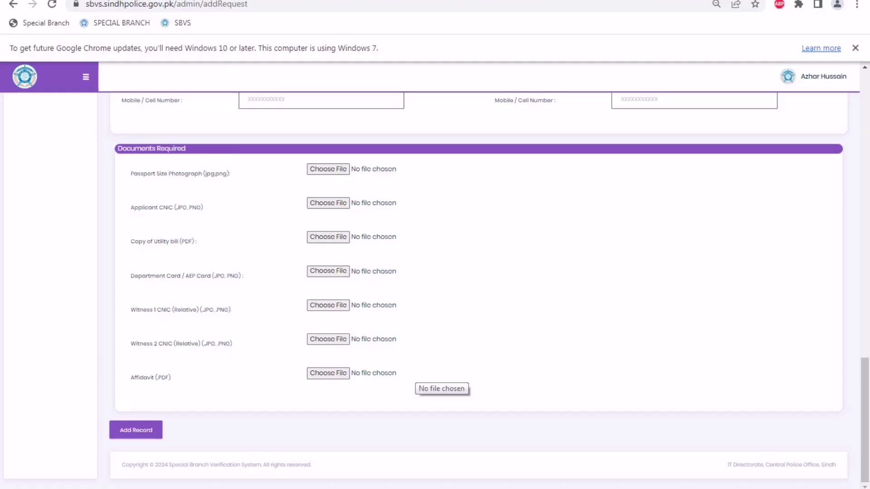
# Recheck the crime involvement, jihad training and political or religious affiliation fields, along with the surrounding applicant, witness and document sections.
pyautogui.scroll(10, 422, 378)
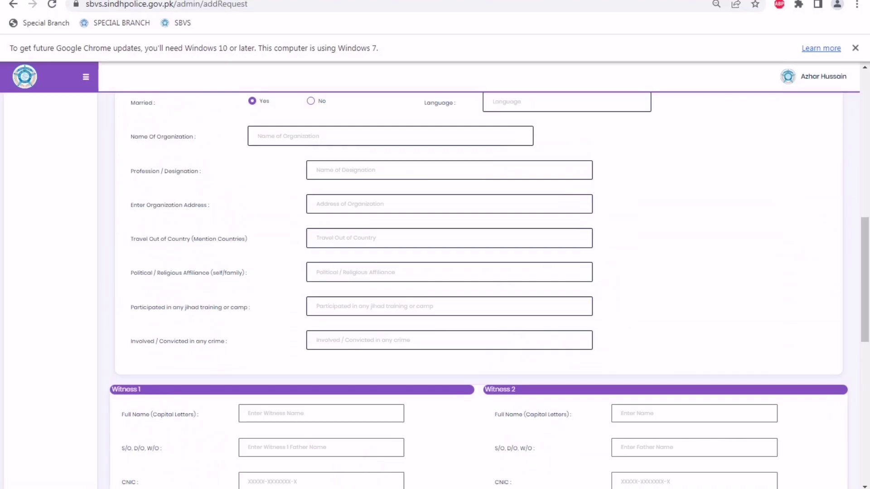
pyautogui.moveTo(130, 341); pyautogui.dragTo(164, 341)
pyautogui.click(225, 341)
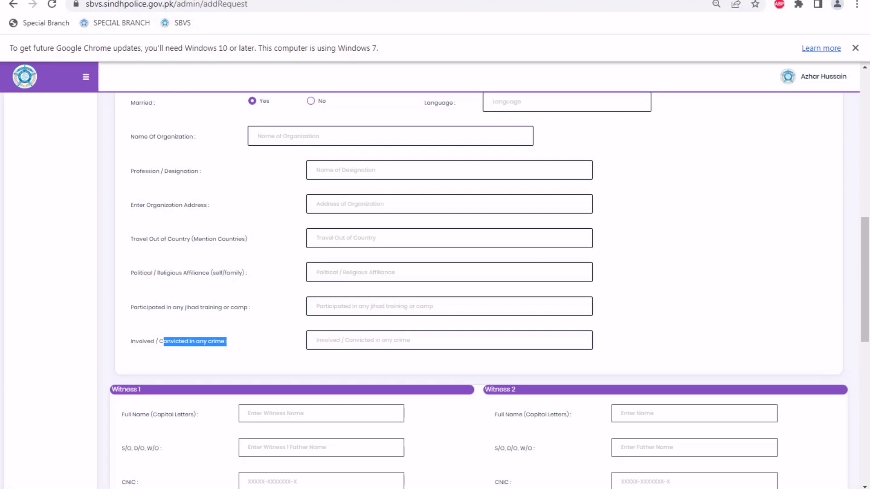
pyautogui.moveTo(250, 307); pyautogui.dragTo(148, 308)
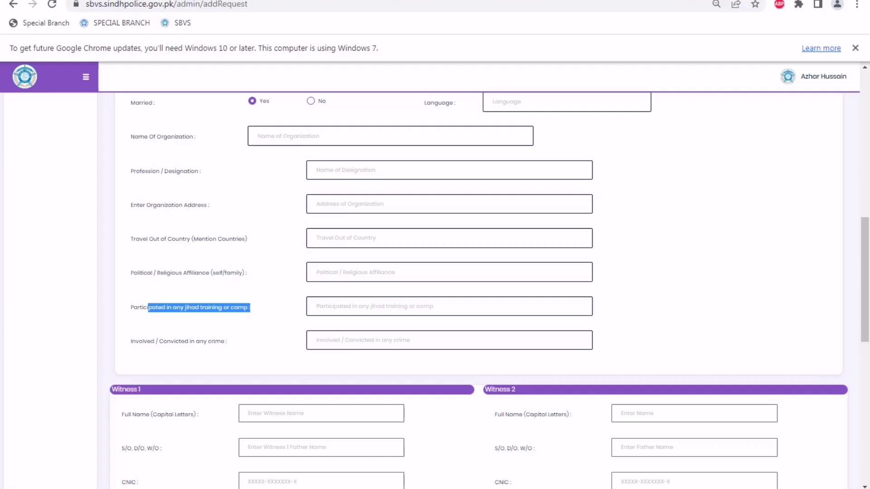
pyautogui.moveTo(246, 273); pyautogui.dragTo(171, 273)
pyautogui.click(171, 273)
pyautogui.scroll(-10, 435, 290)
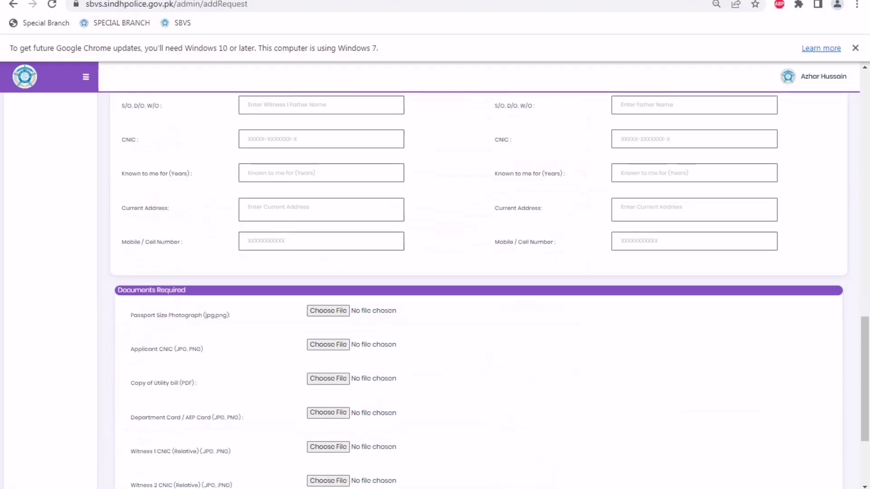
pyautogui.scroll(15, 435, 290)
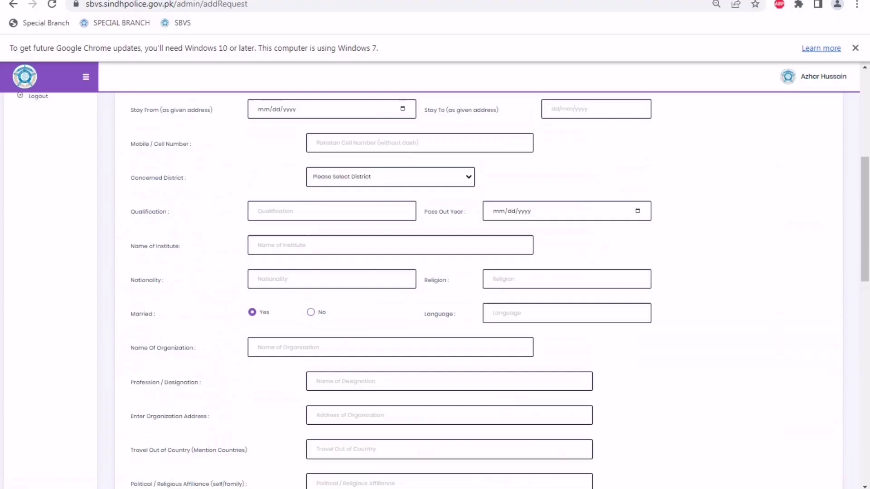
pyautogui.scroll(-10, 435, 290)
# Leave the Service Verification Form and return to the Special Branch Verification System home page.
pyautogui.scroll(-5, 435, 290)
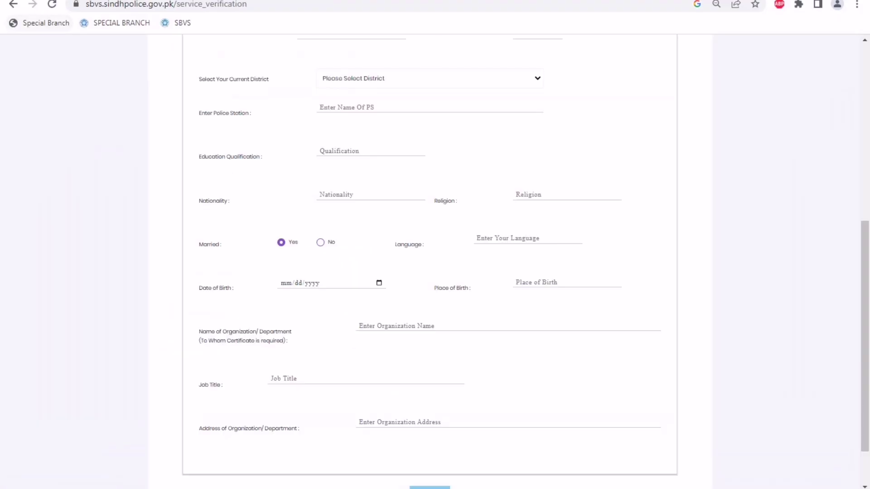
pyautogui.click(13, 5)
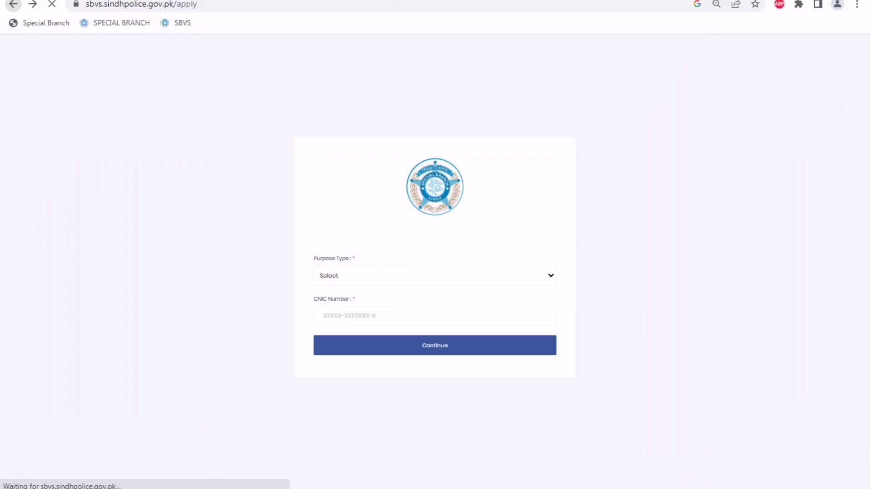
pyautogui.click(13, 4)
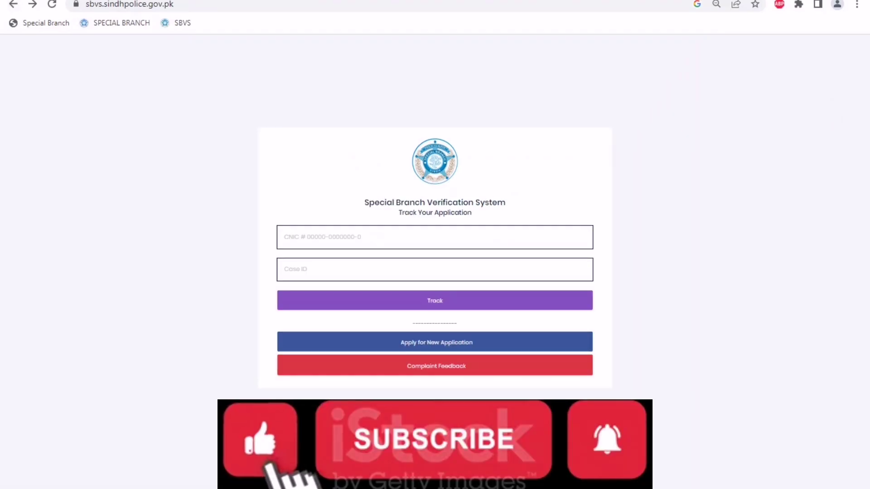